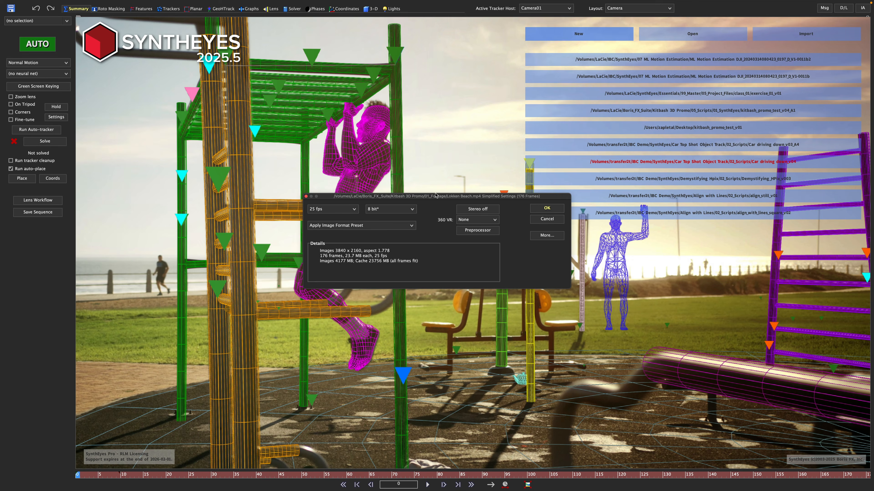
# Accept the shot settings for the beach clip at 25 fps and 8 bit
pyautogui.click(546, 208)
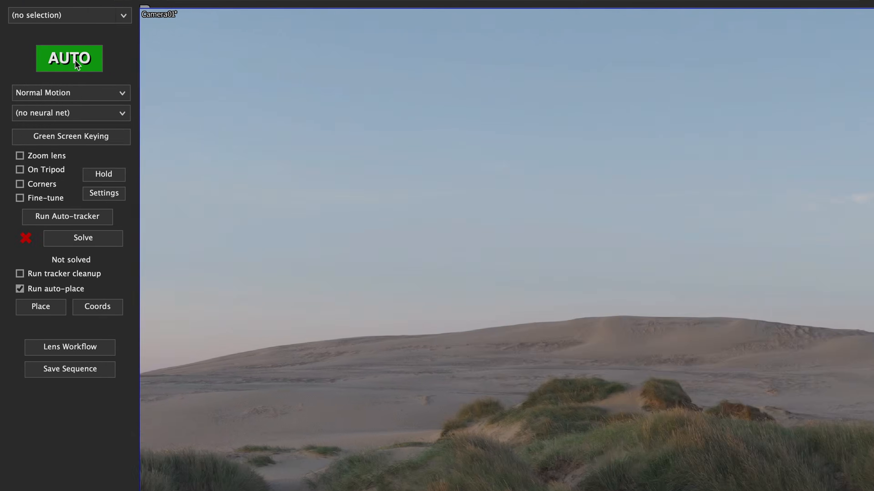
# Run the fully automatic track and solve on the clip and review it back to frame 0
pyautogui.click(38, 44)
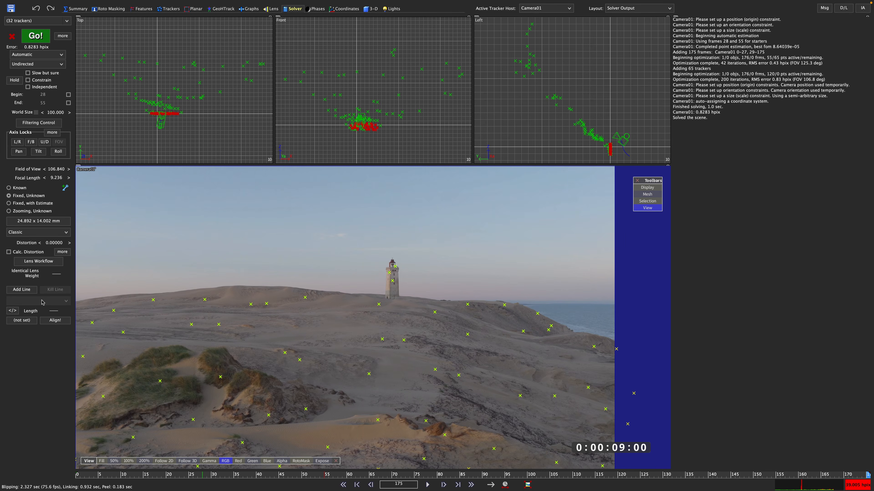
pyautogui.moveTo(85, 479); pyautogui.dragTo(45, 489)
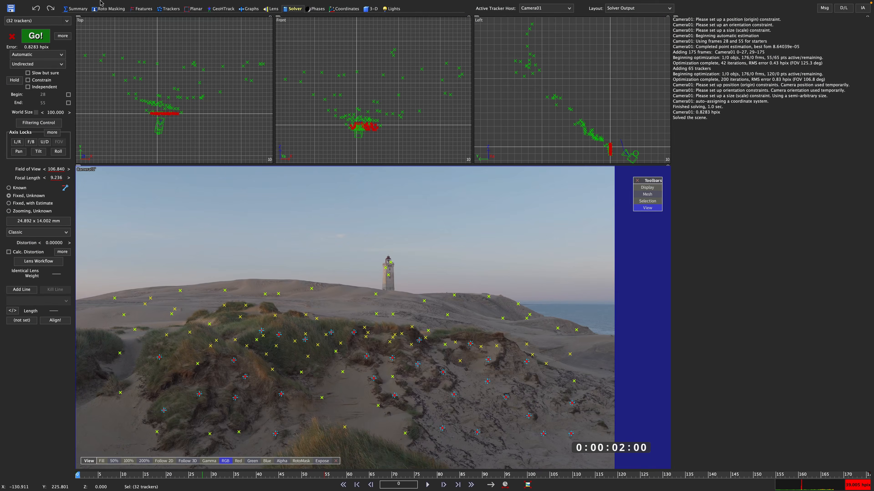
# Undo the 3-D solve and the automatic tracking of the shot
pyautogui.click(67, 4)
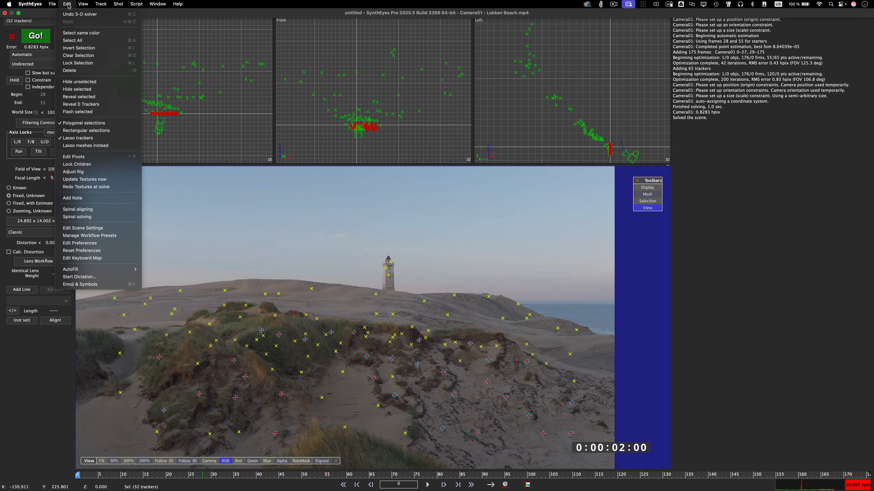
pyautogui.click(76, 17)
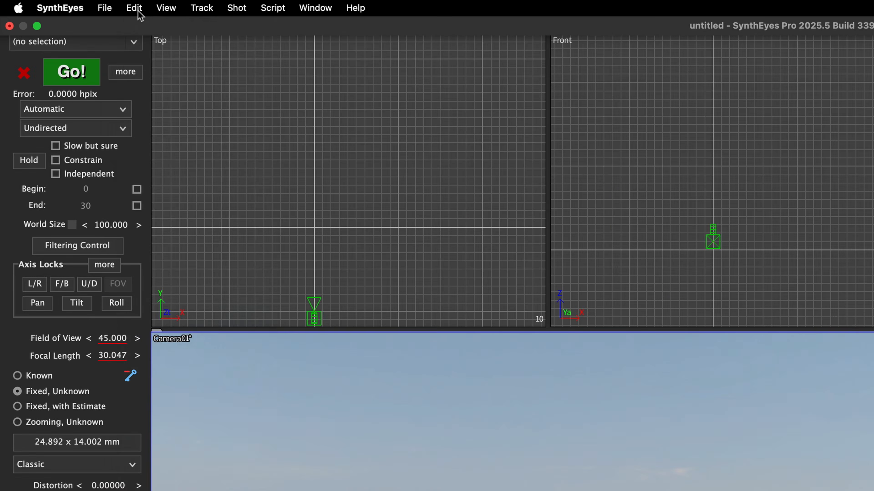
pyautogui.click(134, 8)
pyautogui.click(141, 28)
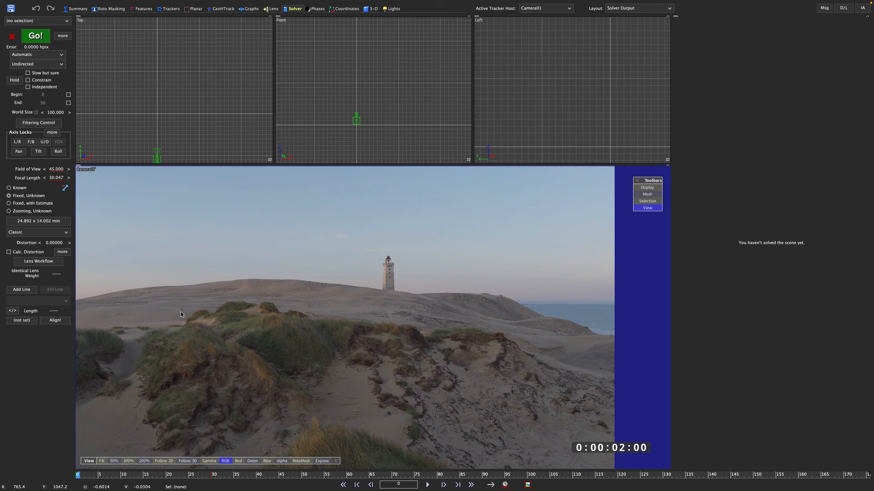
# Create a Mask ML garbage layer from object samples on the sky and the sea, and write all mask layers for the entire shot
pyautogui.click(108, 9)
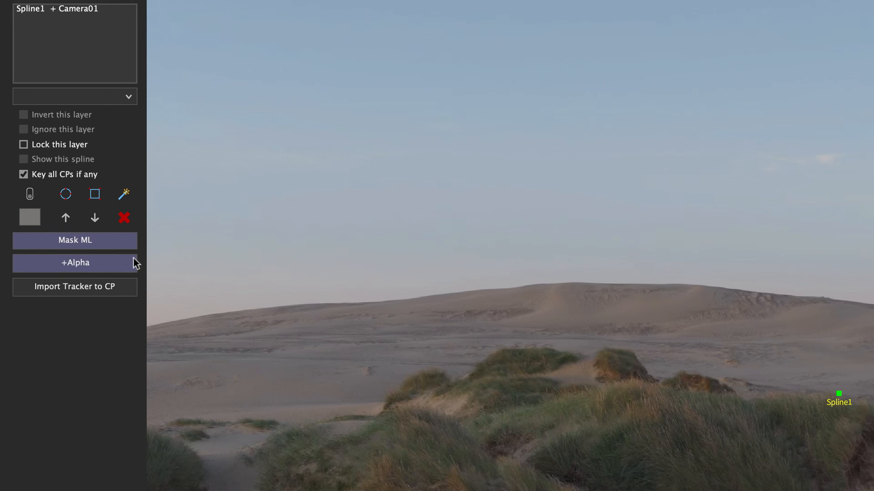
pyautogui.click(86, 244)
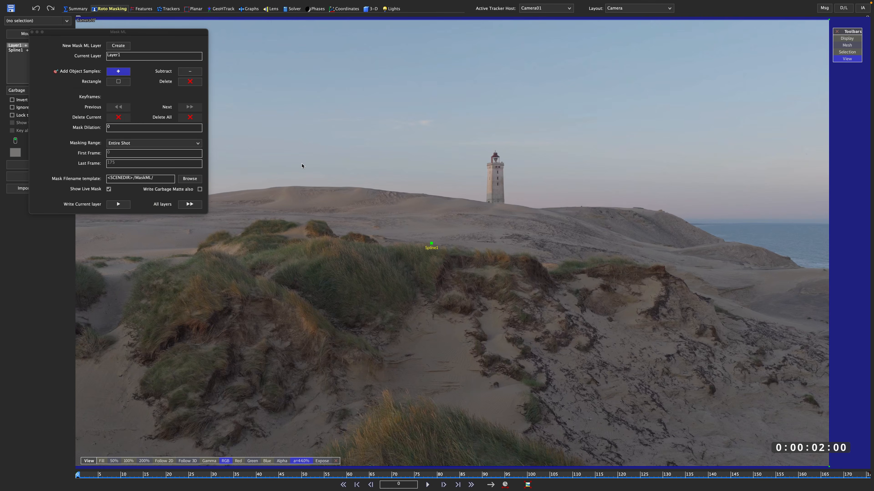
pyautogui.click(572, 79)
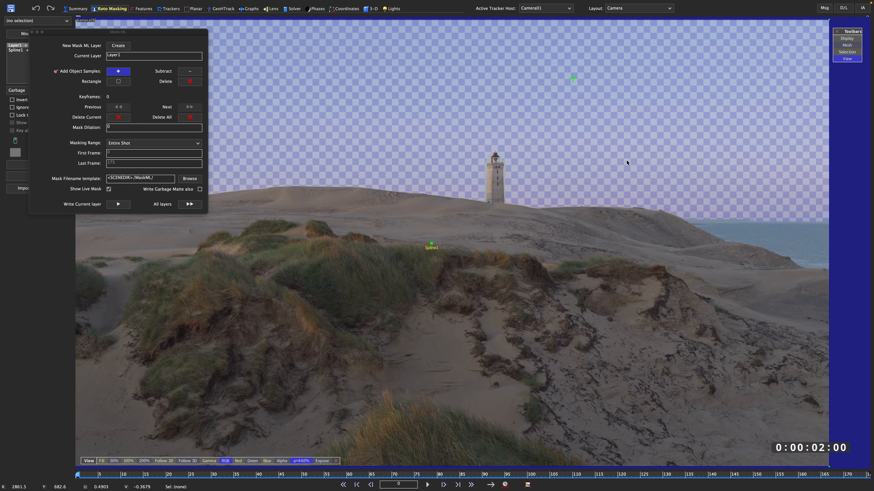
pyautogui.click(736, 228)
pyautogui.click(190, 204)
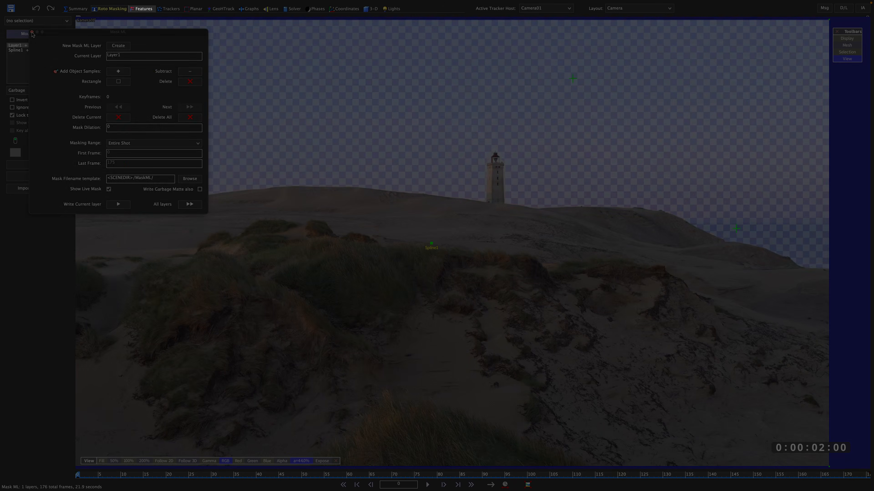
pyautogui.click(33, 32)
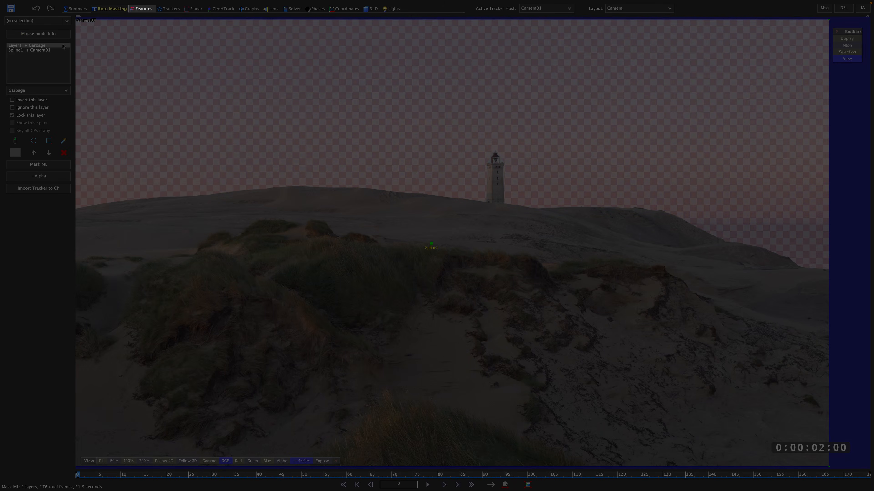
# Set the Maximum Tracker Count to 500 in the advanced feature controls
pyautogui.click(141, 8)
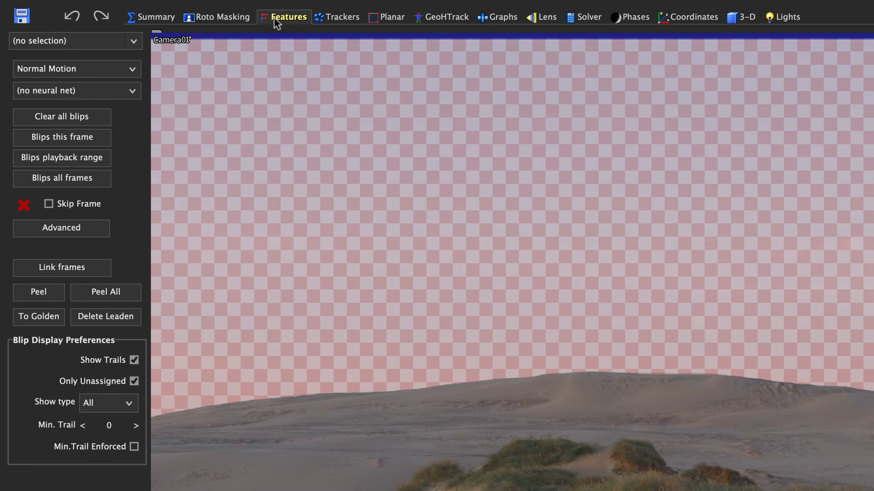
pyautogui.click(95, 234)
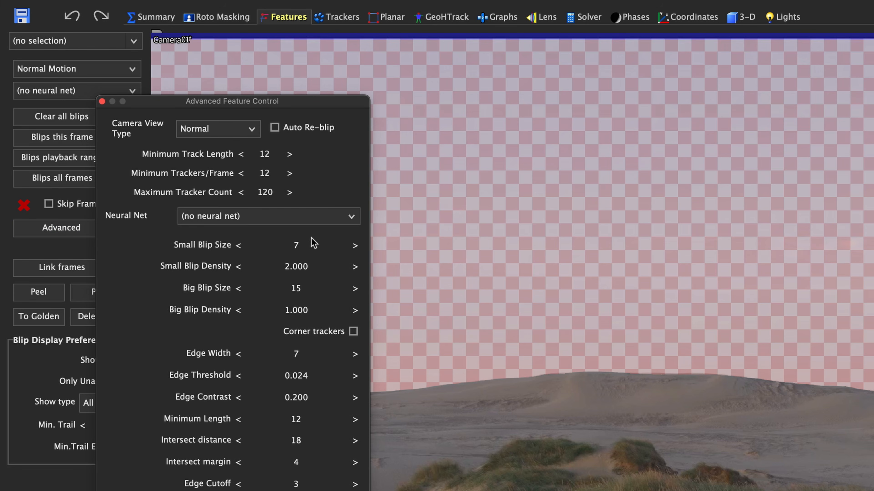
pyautogui.click(268, 193)
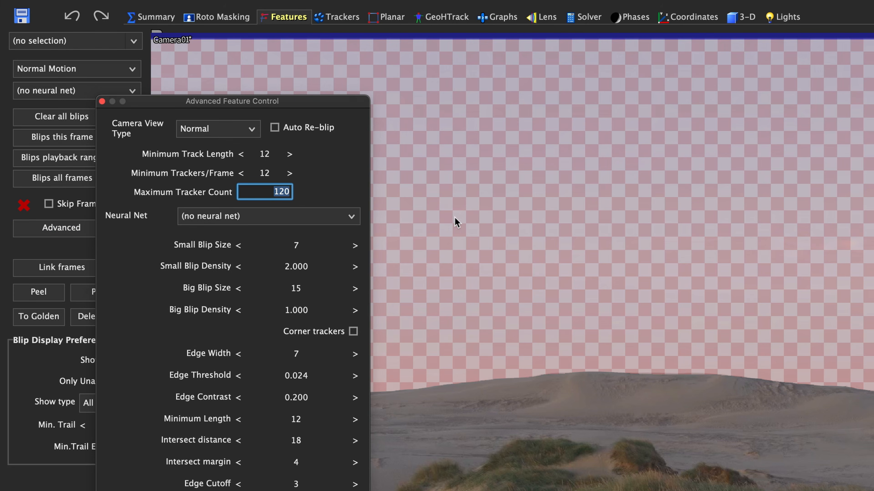
pyautogui.write('500')
pyautogui.press('Return')
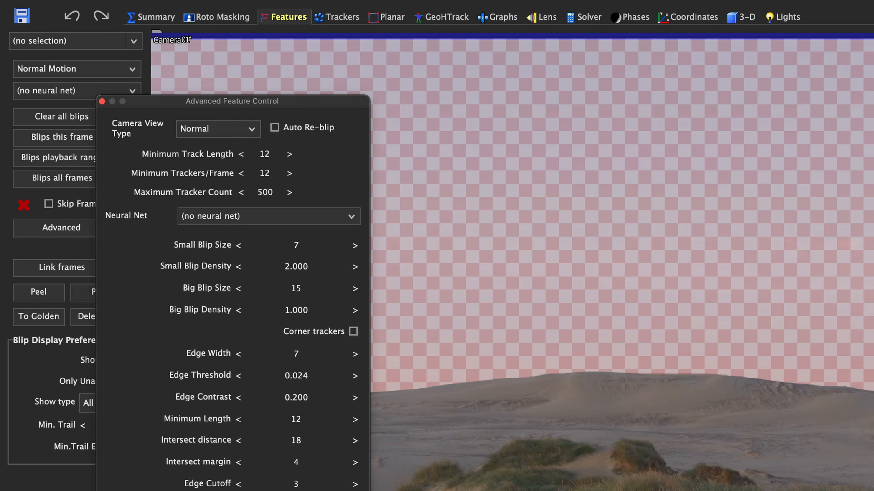
pyautogui.click(414, 290)
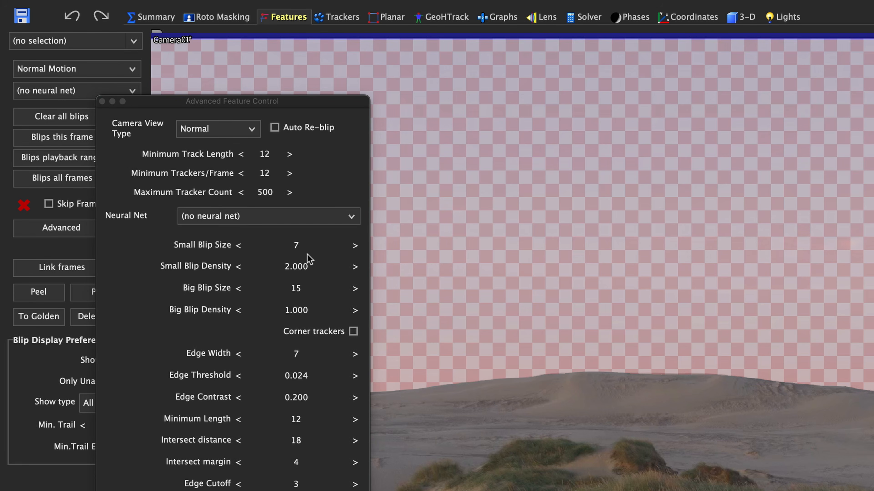
# Set the Small Blip Size to 9 and the Big Blip Size to 20, and close the advanced feature controls
pyautogui.moveTo(300, 246); pyautogui.dragTo(299, 247)
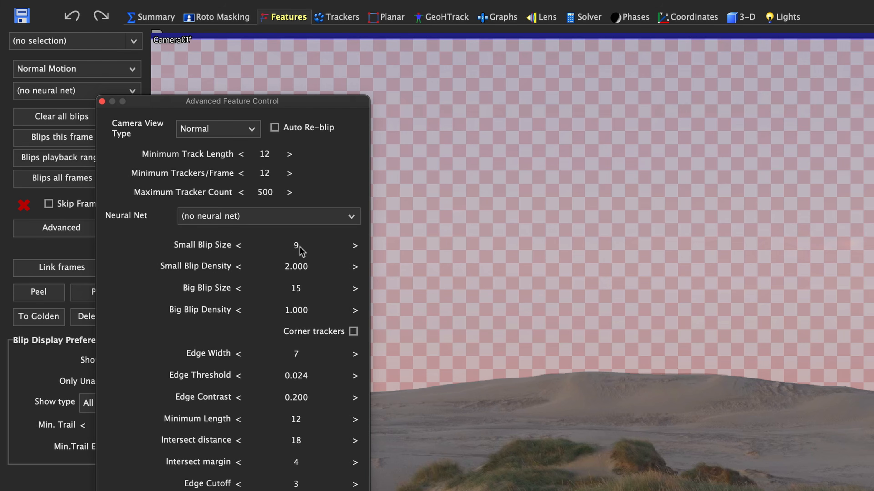
pyautogui.doubleClick(297, 295)
pyautogui.write('20')
pyautogui.press('Return')
pyautogui.click(131, 80)
pyautogui.click(101, 102)
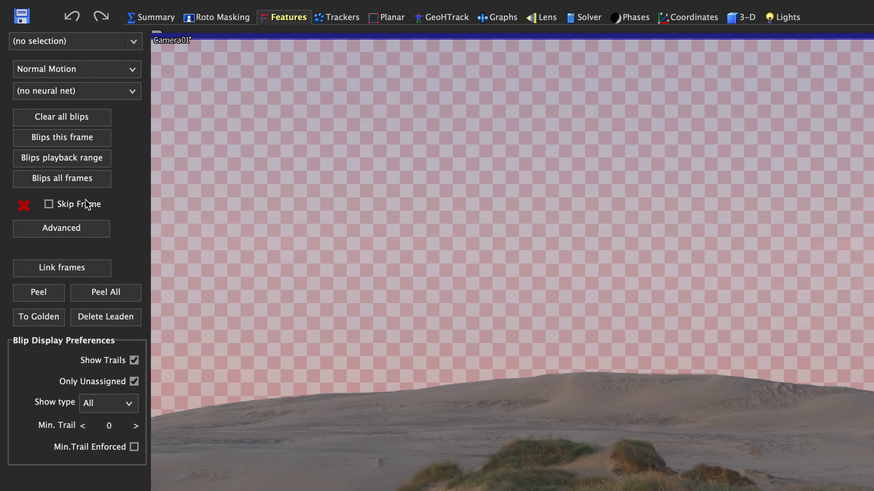
# Generate blips for all frames and peel all of them into trackers
pyautogui.click(88, 184)
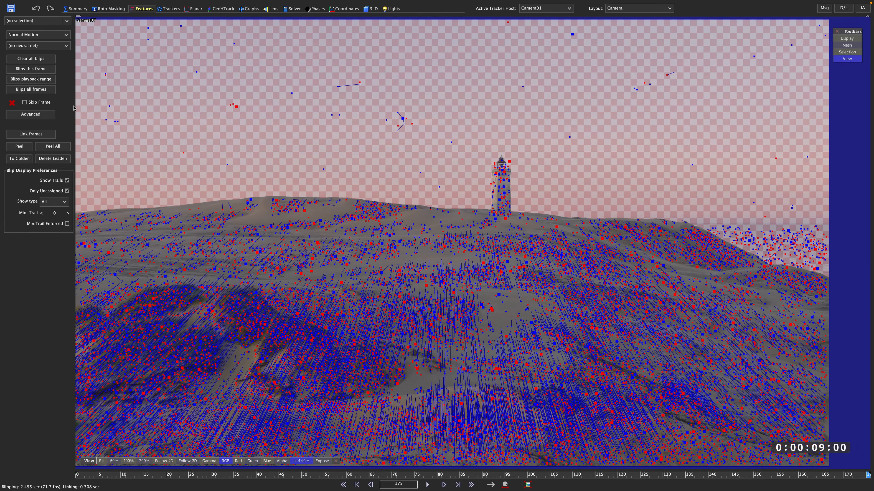
pyautogui.click(53, 146)
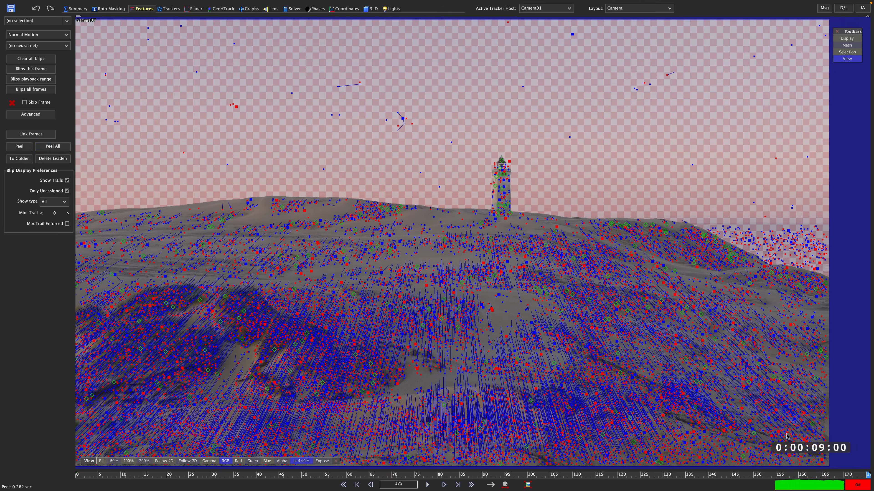
pyautogui.moveTo(859, 477)
pyautogui.mouseDown()
pyautogui.moveTo(77, 477)
pyautogui.moveTo(867, 477)
pyautogui.mouseUp()
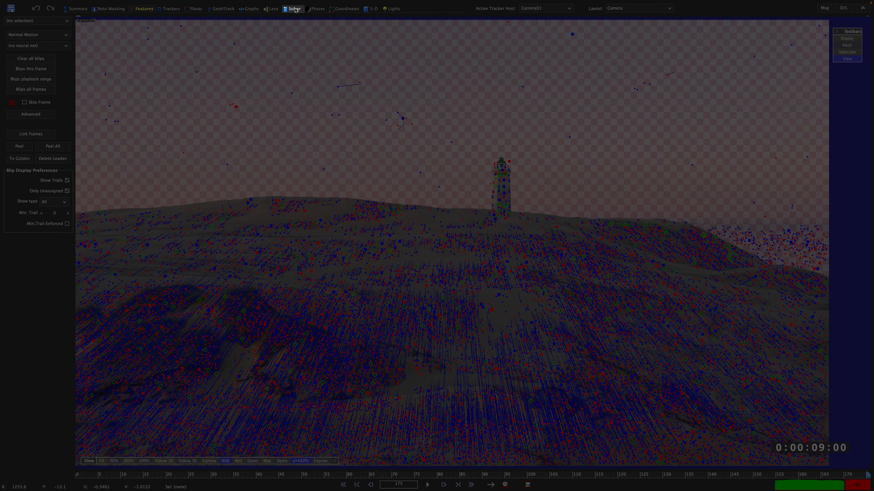
# Solve the camera in Automatic mode and review the per-frame error along the timeline
pyautogui.click(294, 9)
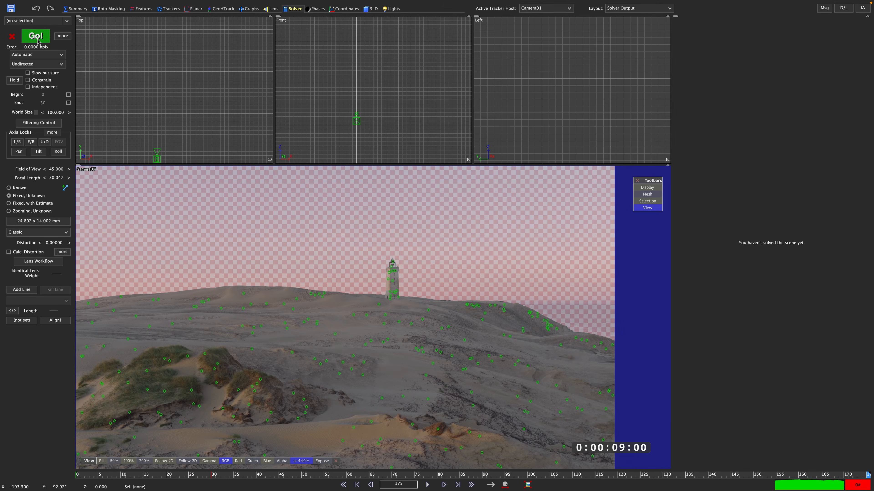
pyautogui.click(35, 37)
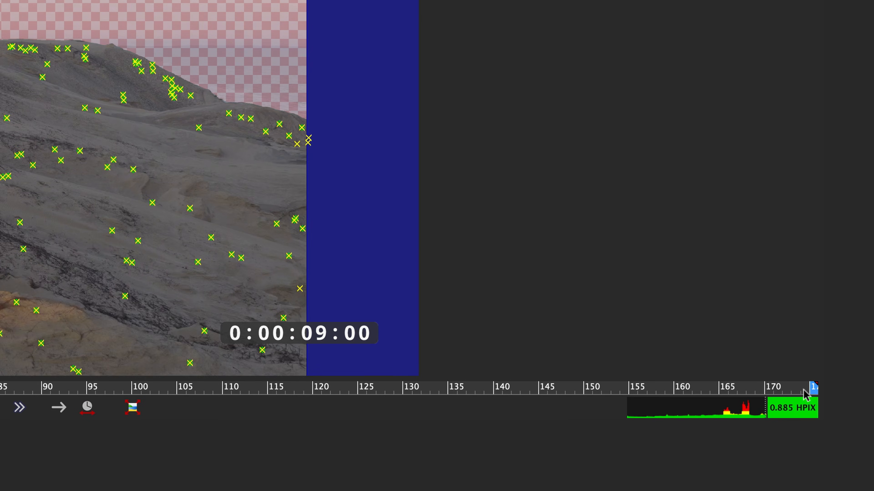
pyautogui.moveTo(866, 475); pyautogui.dragTo(841, 476)
pyautogui.moveTo(759, 389); pyautogui.dragTo(823, 419)
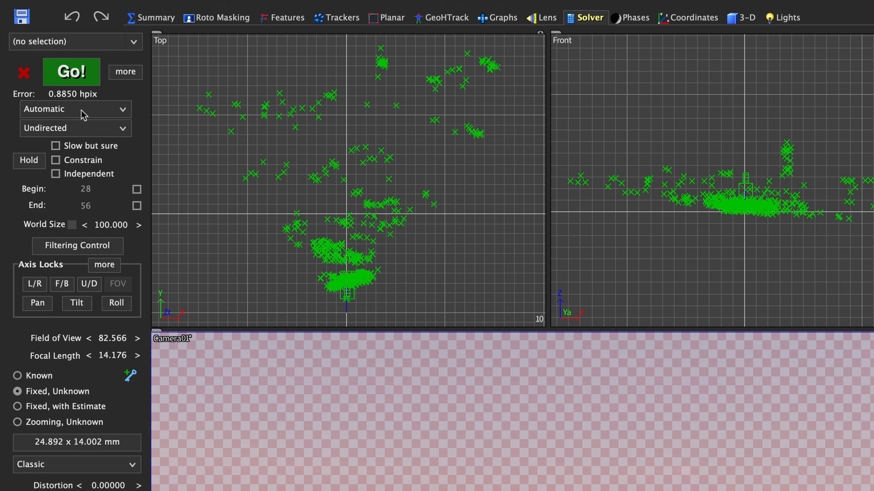
# Switch the solving mode to Refine, enable distortion calculation and solve the scene again
pyautogui.click(84, 115)
pyautogui.click(84, 124)
pyautogui.click(71, 72)
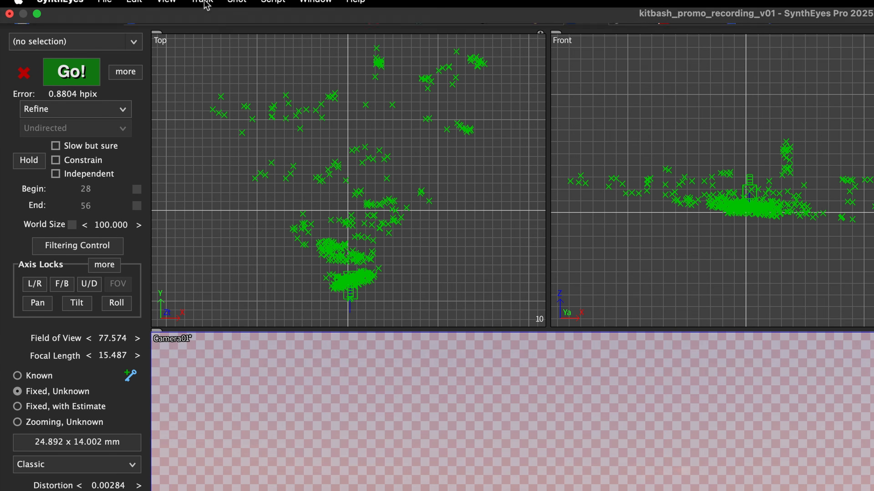
# Clean up the automatic trackers, removing bad frames as well as far-ish, short-lived, high-error and unsolved trackers
pyautogui.click(202, 7)
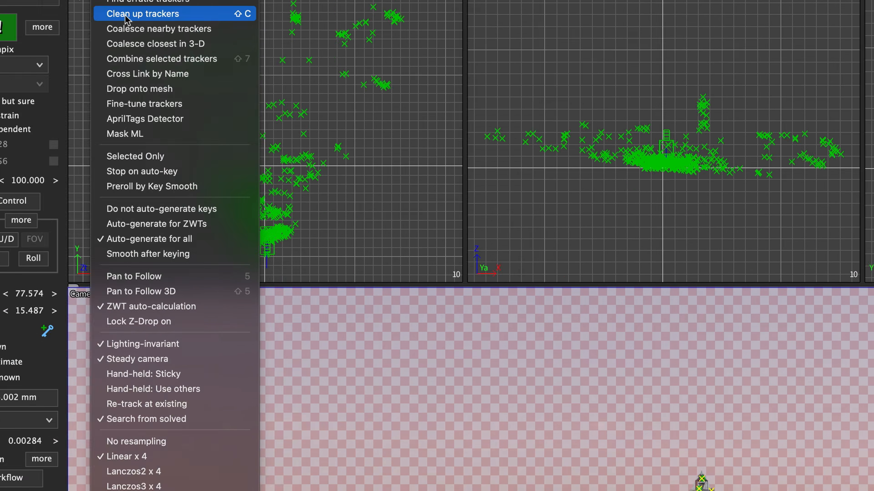
pyautogui.click(208, 59)
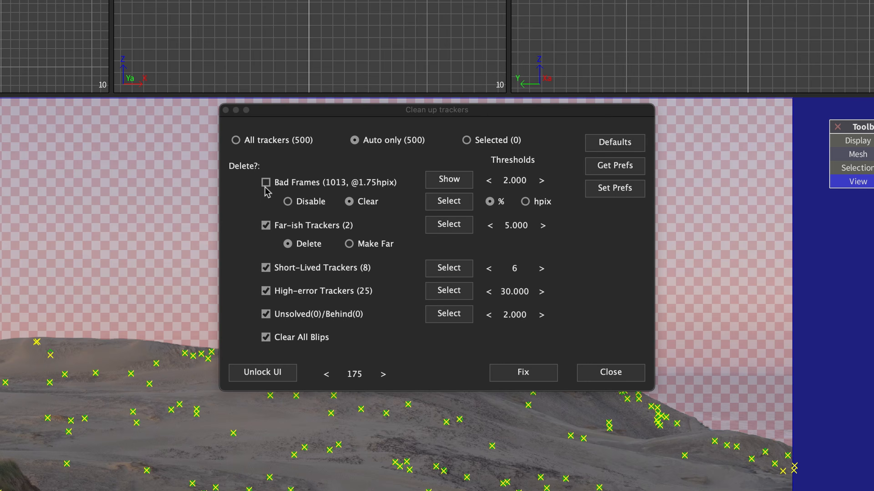
pyautogui.click(265, 185)
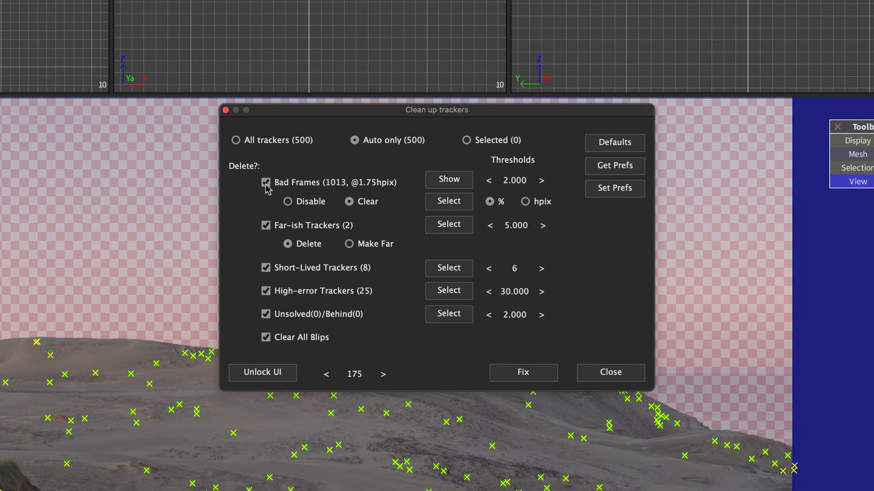
pyautogui.click(461, 207)
pyautogui.click(461, 227)
pyautogui.click(461, 270)
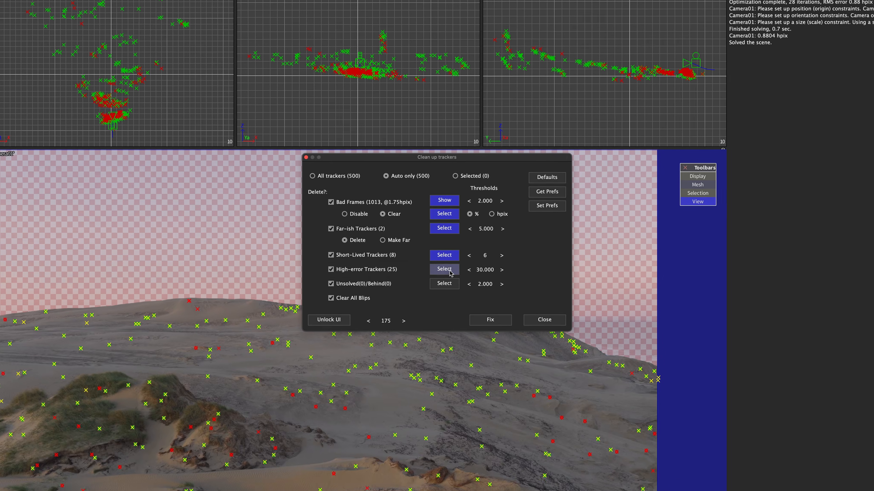
pyautogui.click(446, 279)
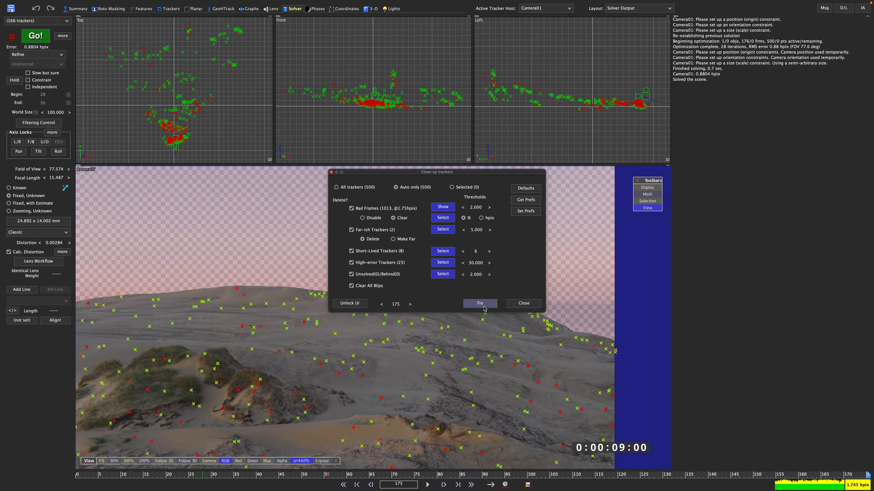
pyautogui.click(482, 304)
# Refine the camera solve with the cleaned-up trackers and review it over the timeline
pyautogui.click(35, 36)
pyautogui.press('Return')
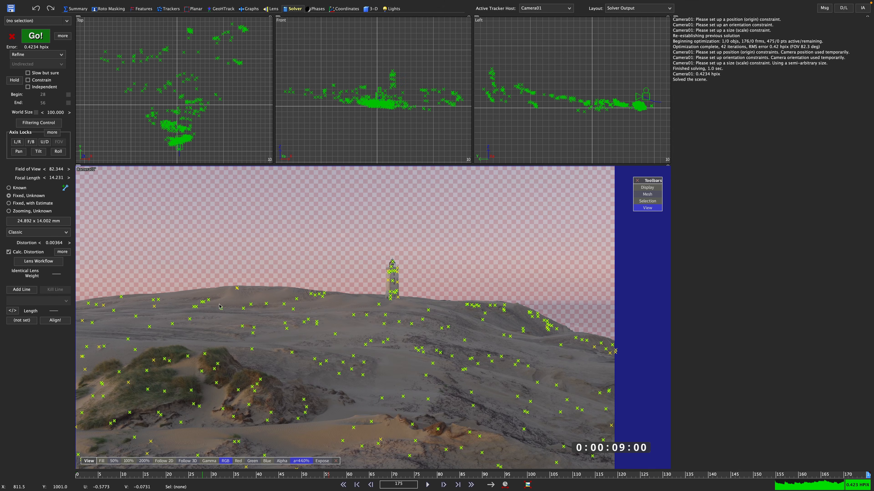
pyautogui.moveTo(866, 474); pyautogui.dragTo(274, 436)
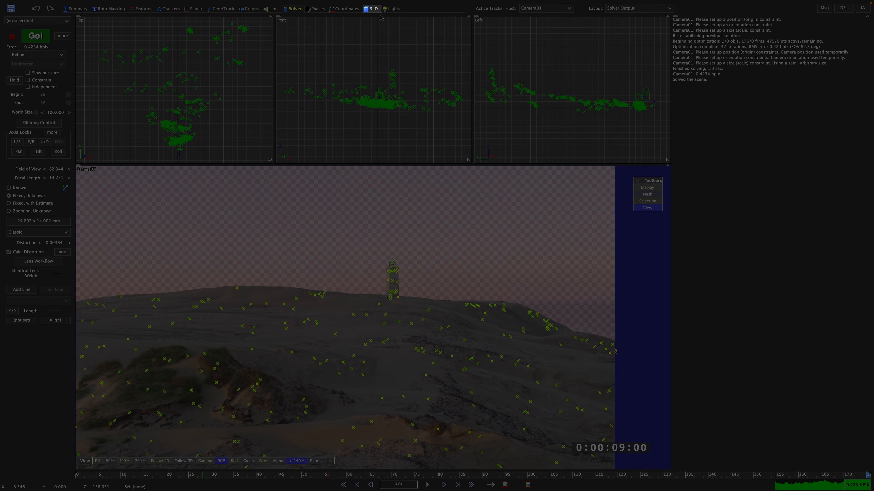
# Select the trackers on the lighthouse in the 3-D workspace, colour them magenta and clear the selection
pyautogui.click(377, 11)
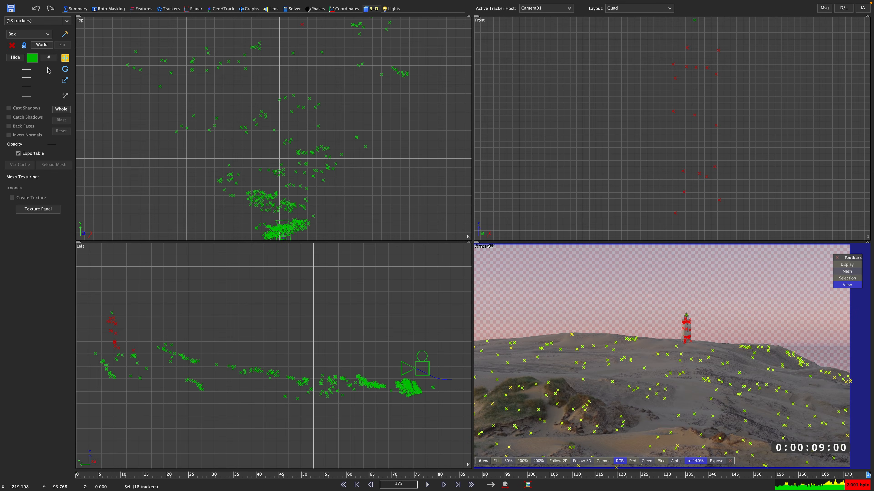
pyautogui.click(32, 57)
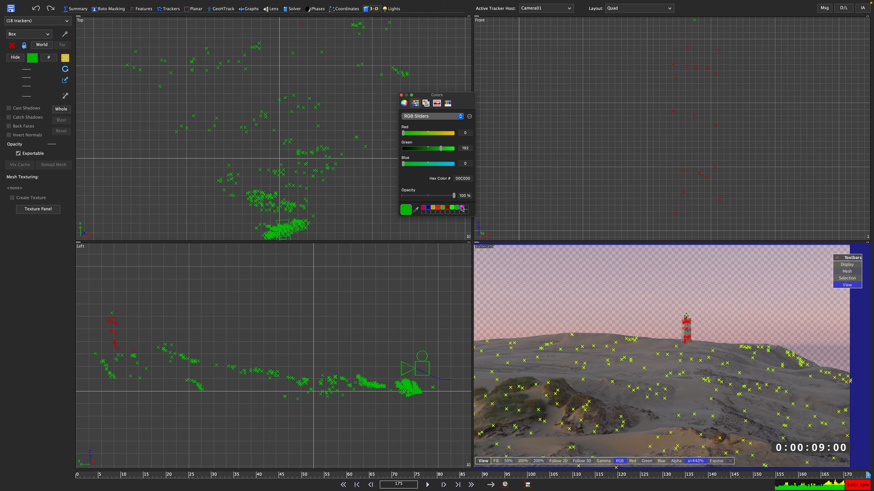
pyautogui.click(401, 94)
pyautogui.click(138, 136)
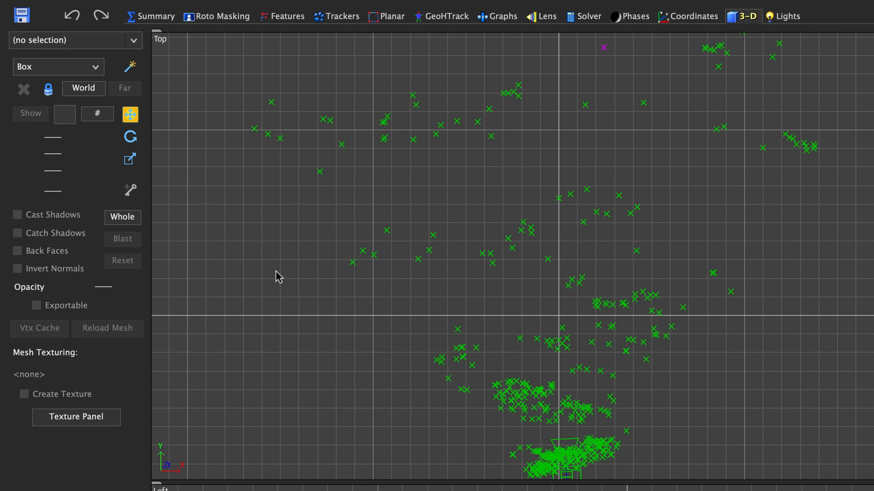
# Shift the whole solved scene so the camera lines up with the origin's vertical axis in the top view, and switch to the Quad Perspective layout
pyautogui.click(136, 217)
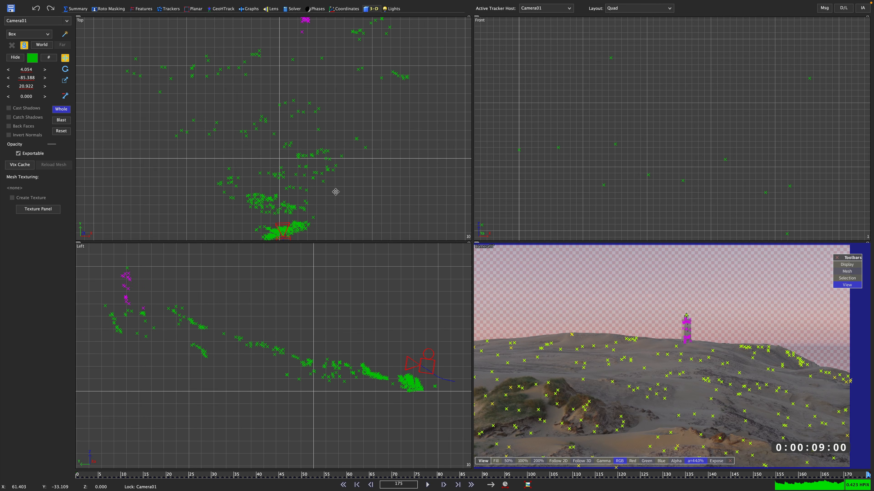
pyautogui.moveTo(338, 209); pyautogui.dragTo(333, 161)
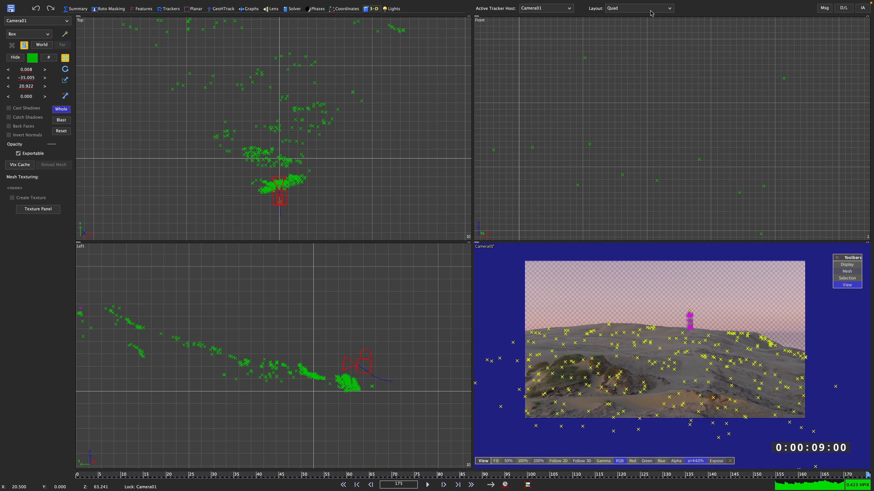
pyautogui.click(637, 8)
pyautogui.click(637, 41)
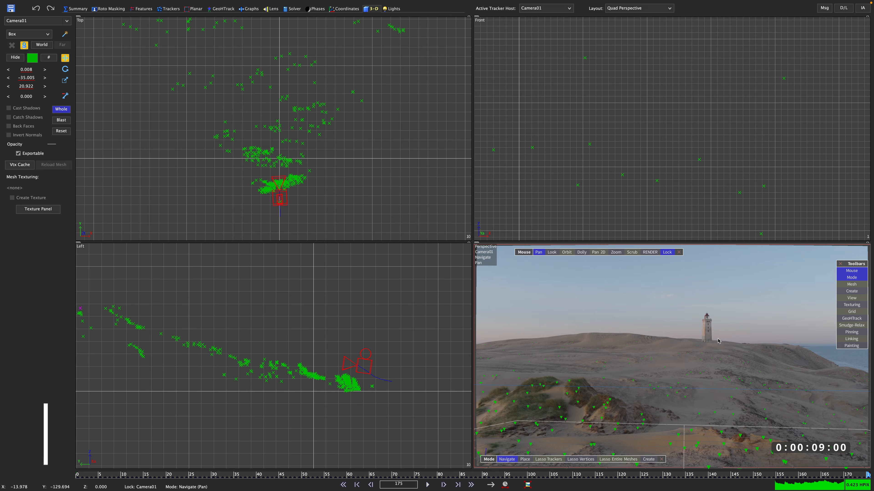
# Select the ground trackers in the top view, leaving out the lighthouse ones, and convert them into a triangulated mesh
pyautogui.keyDown('alt'); pyautogui.moveTo(672, 340); pyautogui.dragTo(671, 382, button='middle'); pyautogui.keyUp('alt')
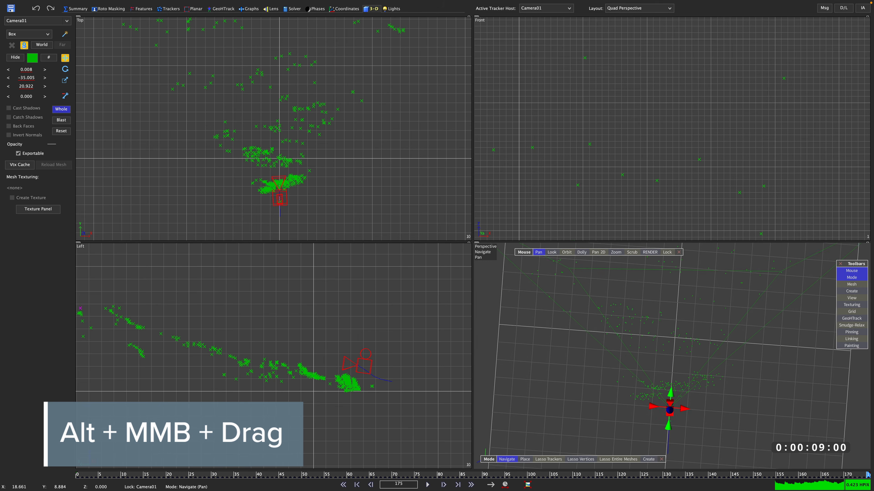
pyautogui.keyDown('alt'); pyautogui.moveTo(347, 142); pyautogui.dragTo(373, 97, button='middle'); pyautogui.keyUp('alt')
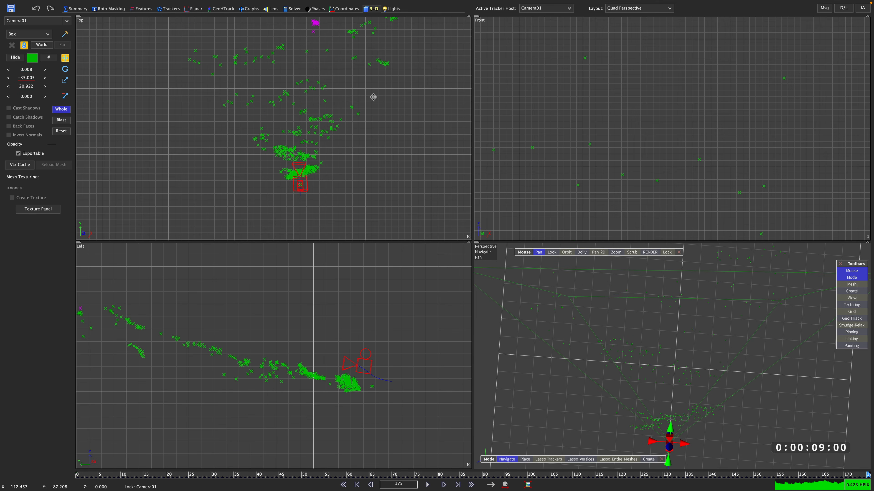
pyautogui.moveTo(404, 65); pyautogui.dragTo(410, 76, button='middle')
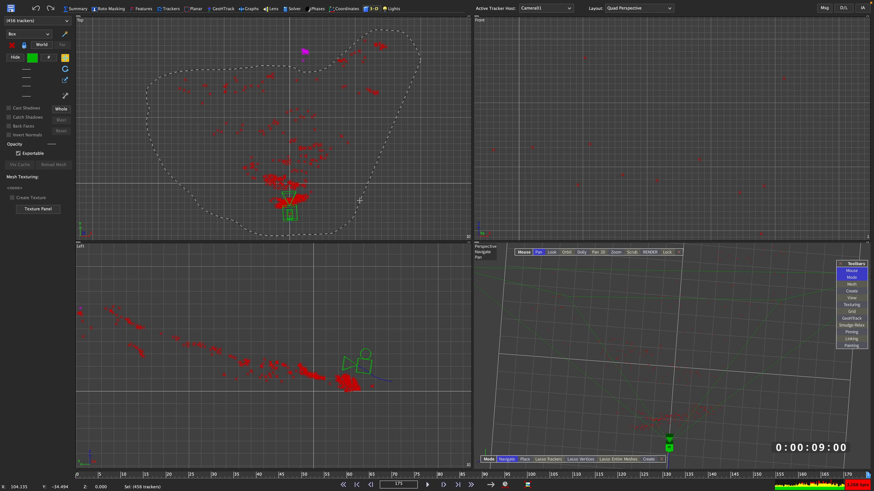
pyautogui.click(855, 284)
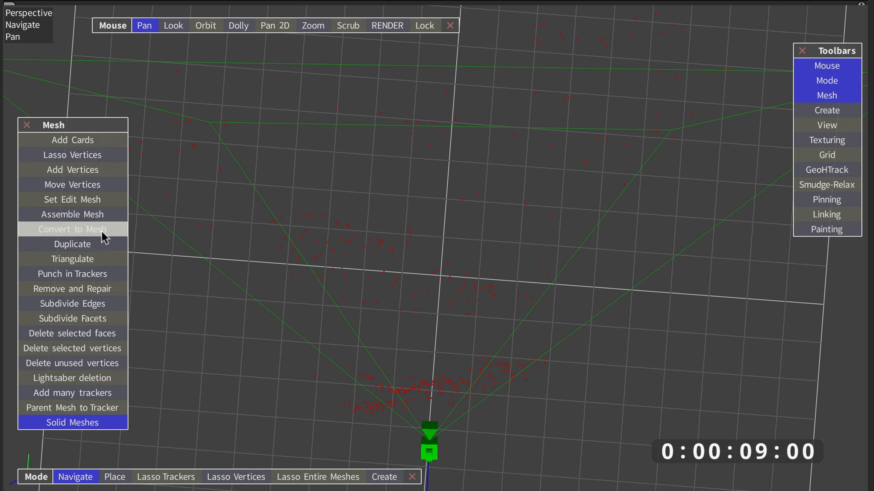
pyautogui.click(104, 256)
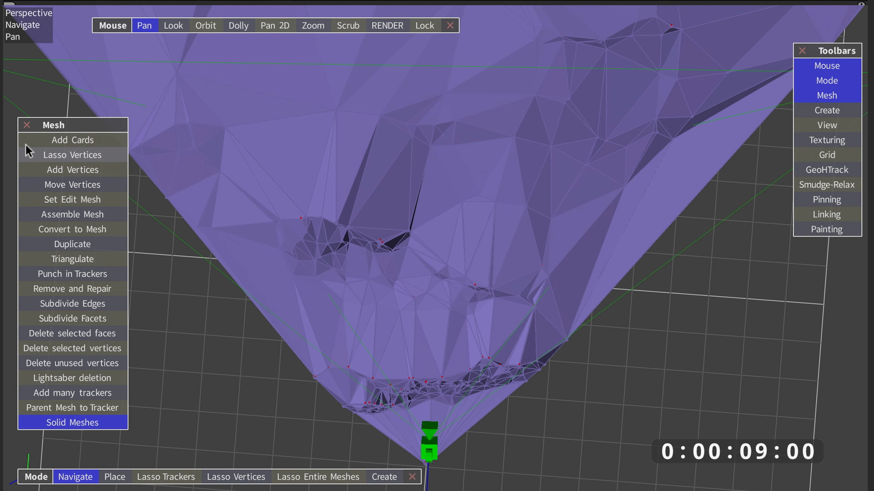
pyautogui.click(27, 125)
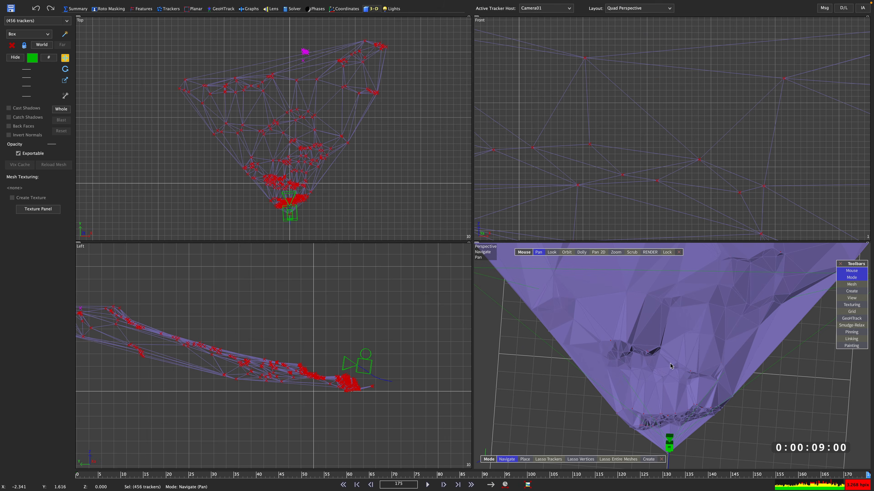
# Lock the perspective view to the camera and add a pyramid and a box behind the ground mesh as placeholder buildings
pyautogui.press('l')
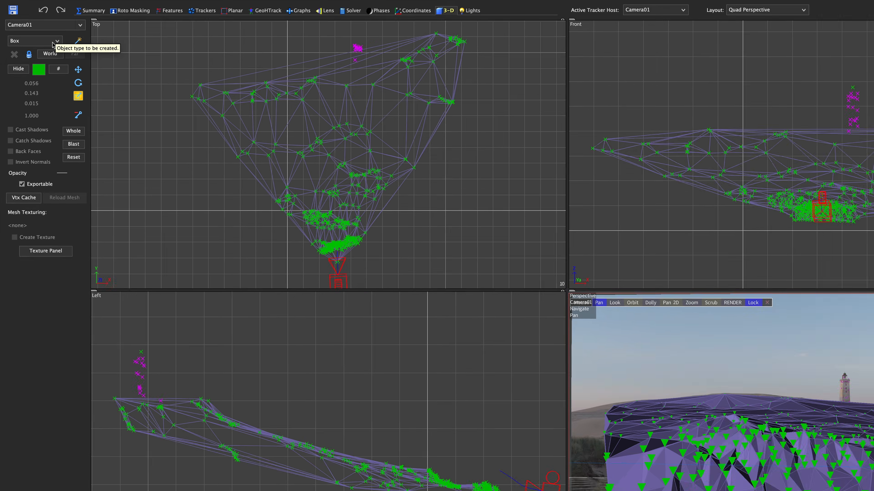
pyautogui.click(44, 37)
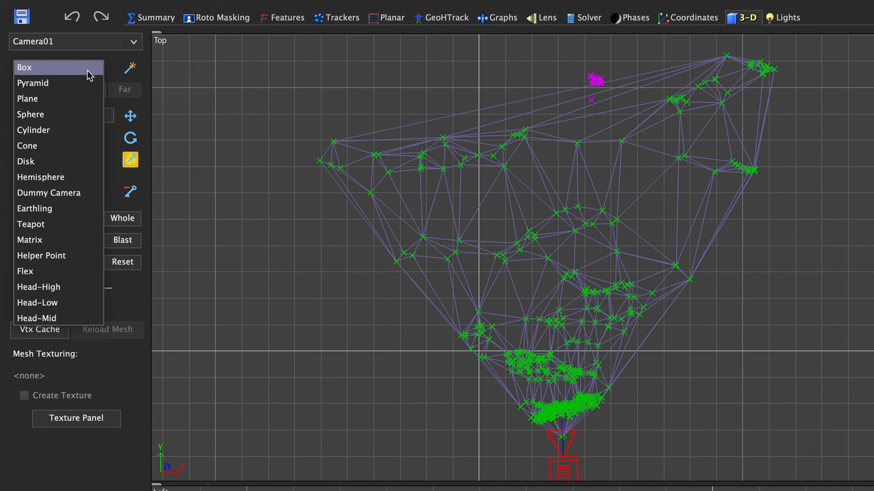
pyautogui.click(59, 83)
pyautogui.click(572, 251)
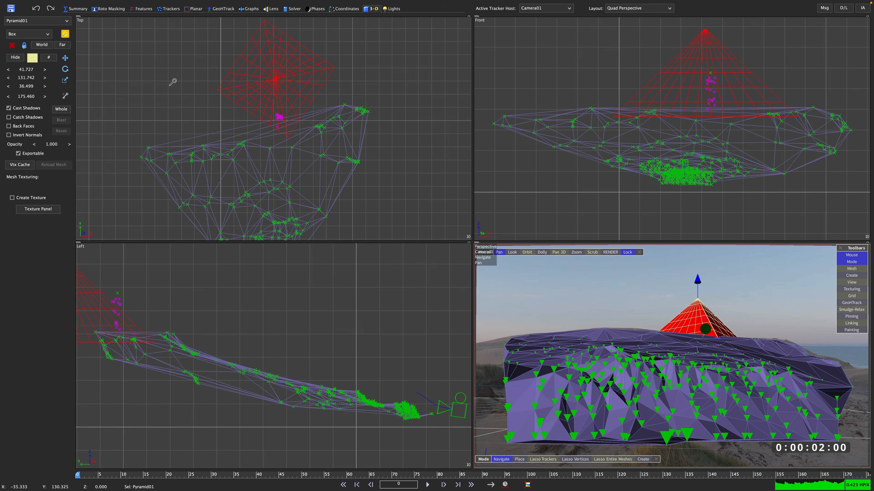
pyautogui.moveTo(181, 62); pyautogui.dragTo(145, 120)
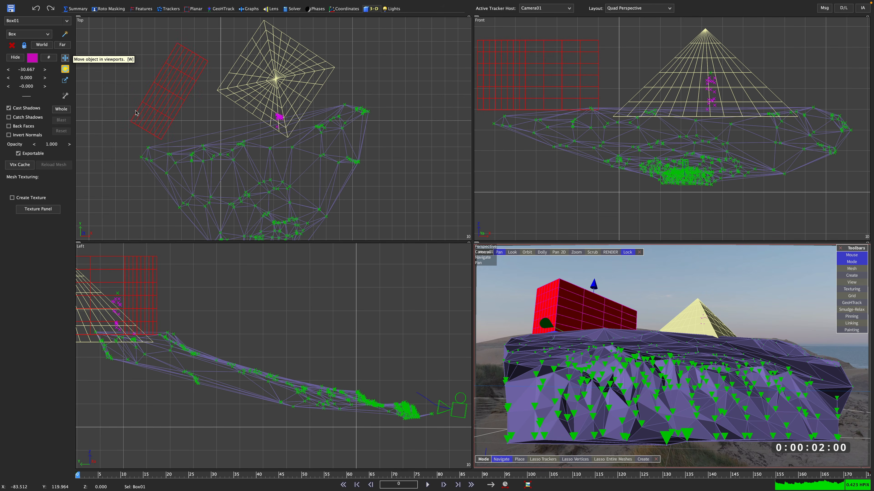
# Import the model kb3d_mechwarstroopermech.obj from the MechWars_Trooper folder into the scene
pyautogui.scroll(-3, 136, 112)
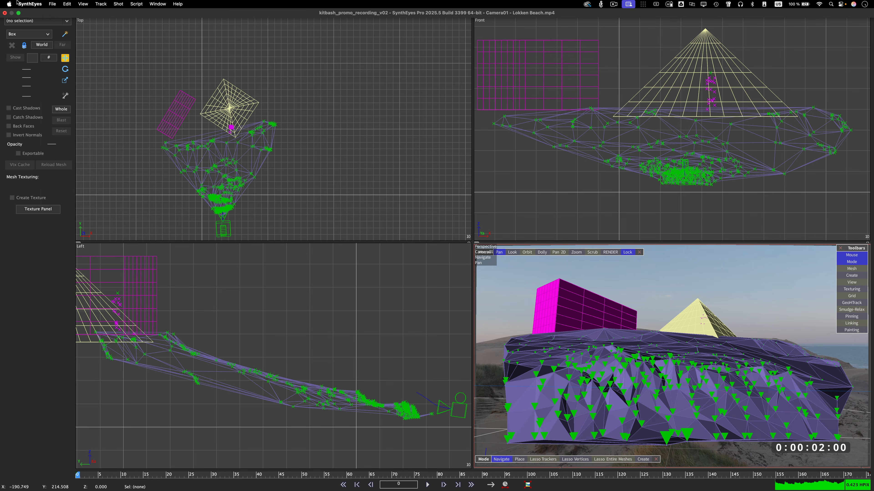
pyautogui.click(52, 4)
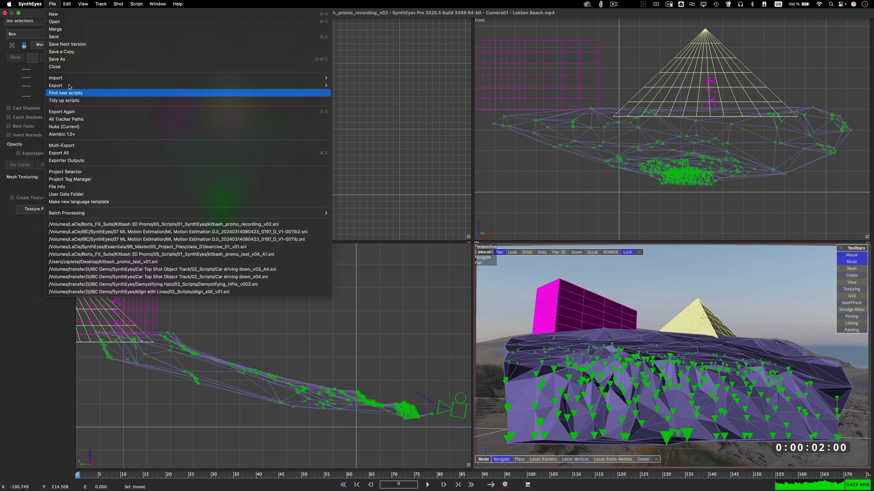
pyautogui.moveTo(136, 79)
pyautogui.click(382, 87)
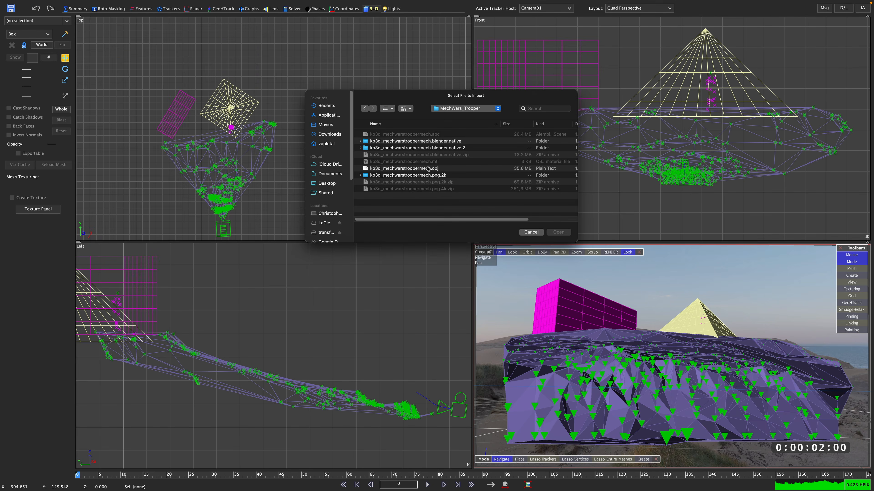
pyautogui.click(557, 233)
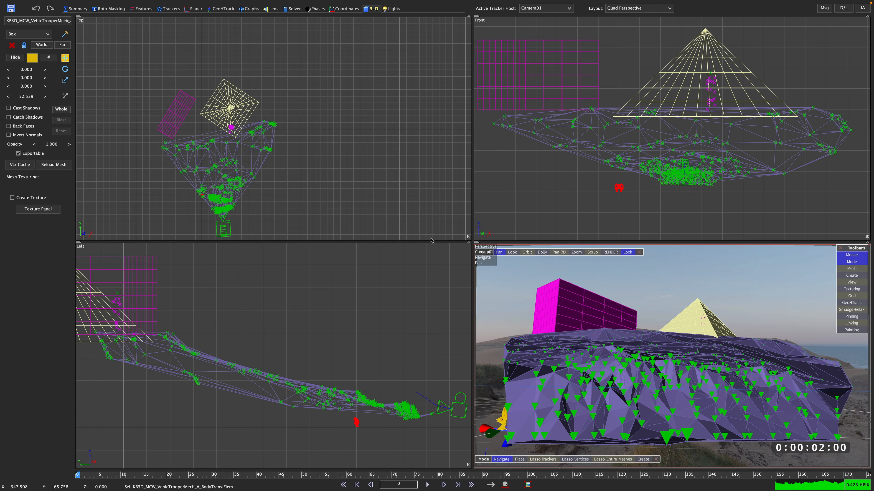
# Raise the imported mech in the left view and move it sideways and closer to the camera
pyautogui.moveTo(356, 422); pyautogui.dragTo(358, 381)
pyautogui.click(65, 58)
pyautogui.moveTo(202, 195); pyautogui.dragTo(239, 197)
pyautogui.moveTo(363, 381); pyautogui.dragTo(405, 388)
# Scale and rotate the mech, then fine-tune its position beside the camera and check it over the first frames
pyautogui.click(65, 79)
pyautogui.click(65, 69)
pyautogui.moveTo(237, 209); pyautogui.dragTo(236, 242)
pyautogui.click(65, 59)
pyautogui.moveTo(240, 209); pyautogui.dragTo(236, 213)
pyautogui.moveTo(81, 476)
pyautogui.mouseDown()
pyautogui.moveTo(624, 476)
pyautogui.moveTo(92, 477)
pyautogui.mouseUp()
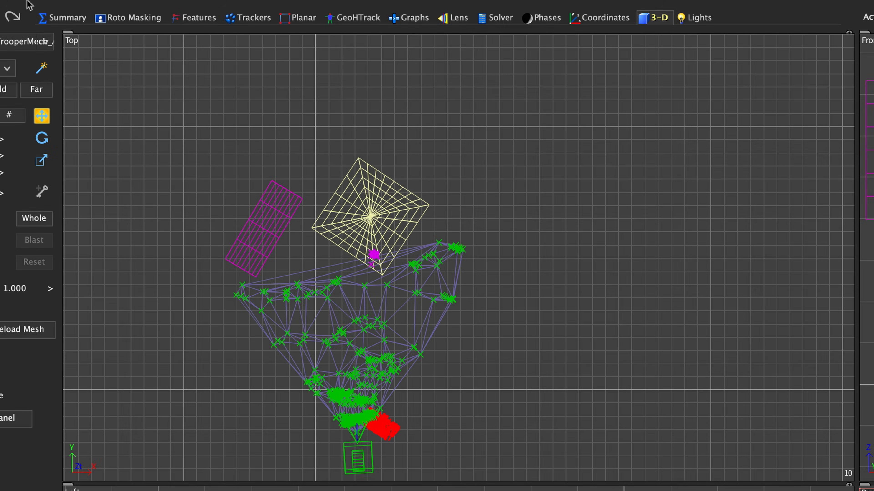
# Open the list of available scene export formats
pyautogui.moveTo(58, 0)
pyautogui.click(18, 6)
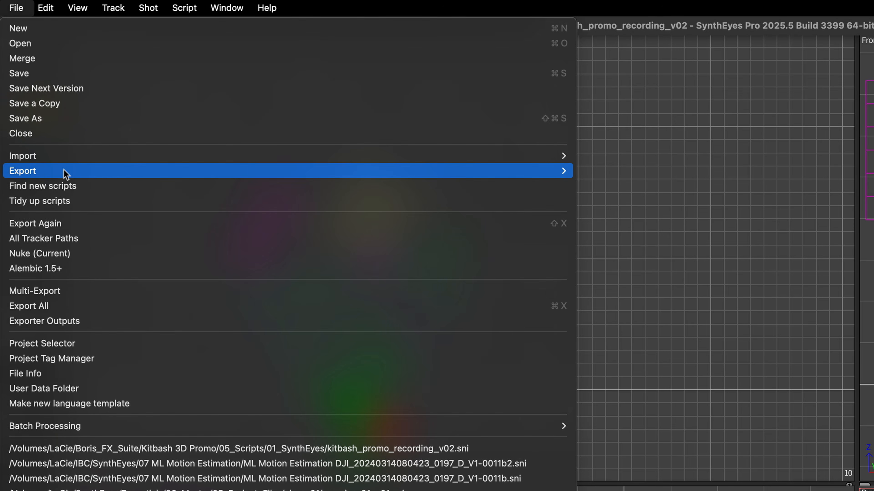
pyautogui.moveTo(501, 177)
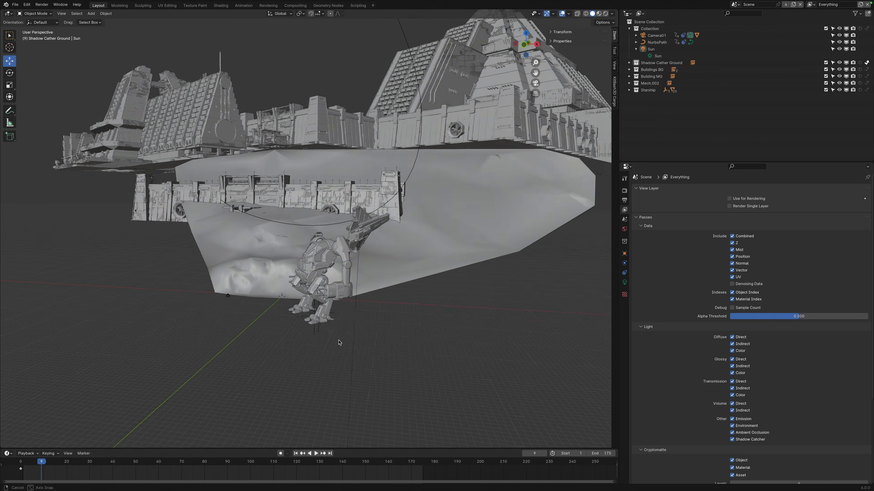
# Switch to Blender and examine the placement of the mech, buildings and shadow-catcher ground from several angles
pyautogui.moveTo(339, 342); pyautogui.dragTo(288, 353, button='middle')
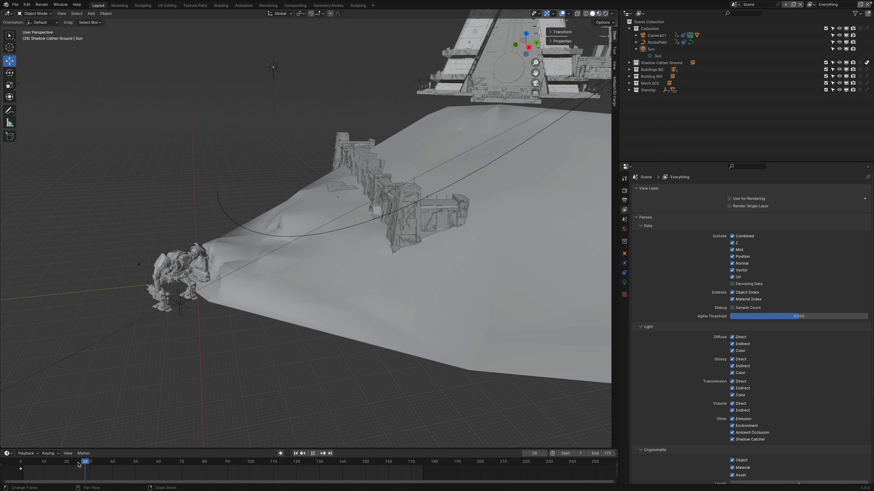
pyautogui.moveTo(53, 442); pyautogui.dragTo(124, 434, button='middle')
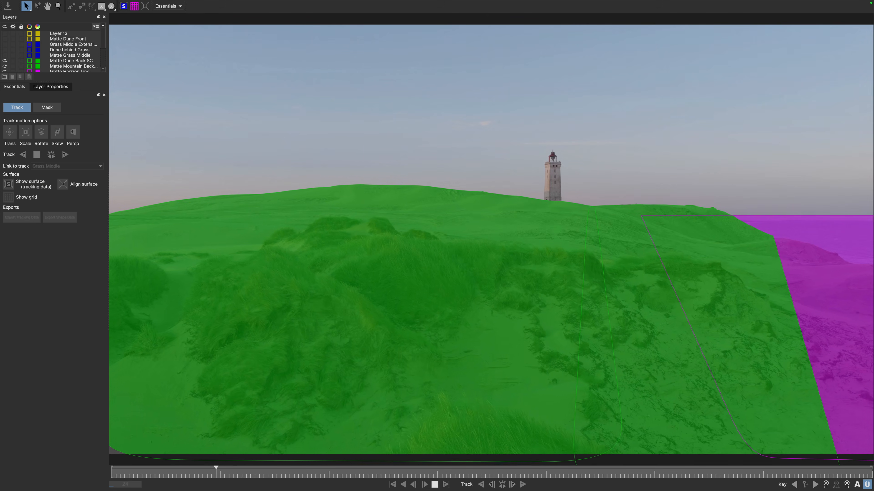